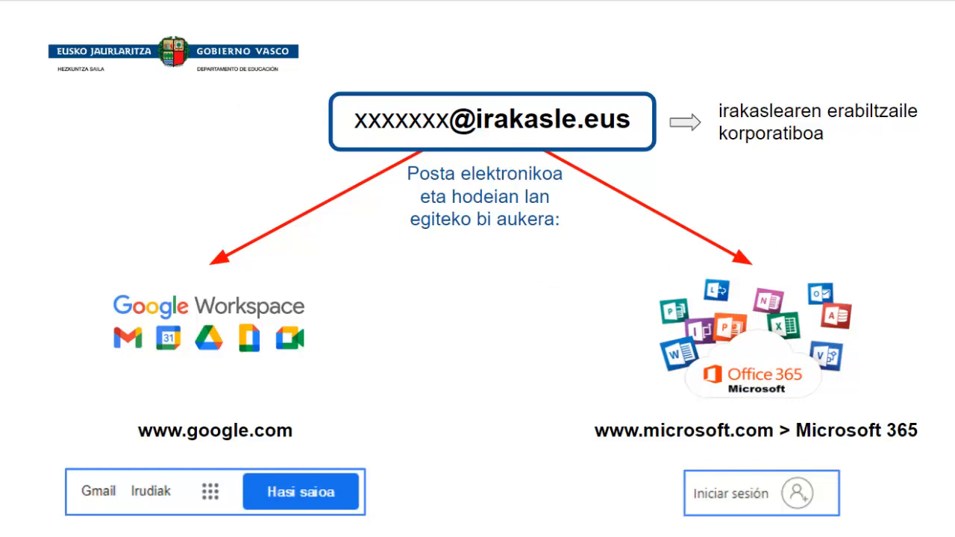
Step: Advance past the slide on the two irakasle.eus account options to the ERABILTZAILEA ESKURATU slide
{"action": "key", "text": "Down"}
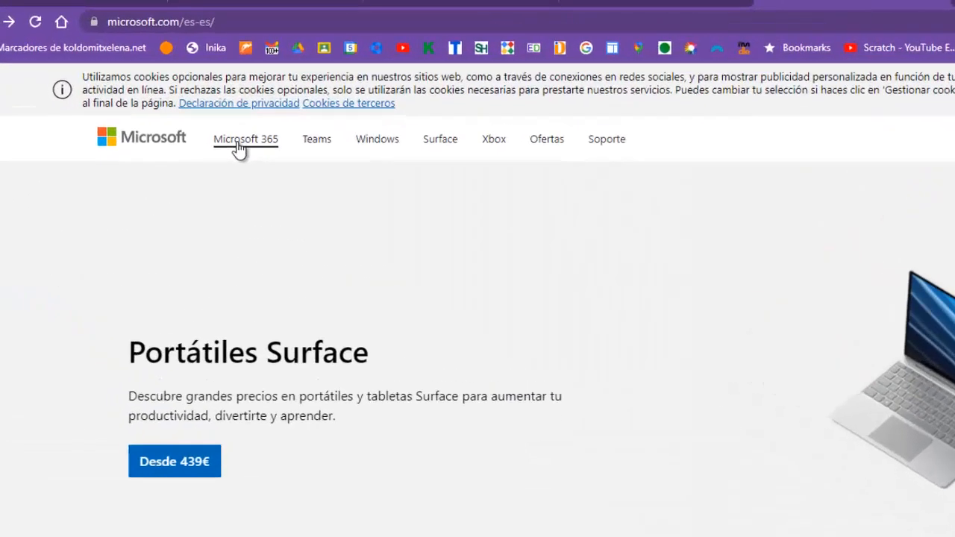
Step: Sign in to Microsoft 365 as a different account, entering the administrator's hezkuntza.net e-mail and password
{"action": "left_click", "coordinate": [175, 99]}
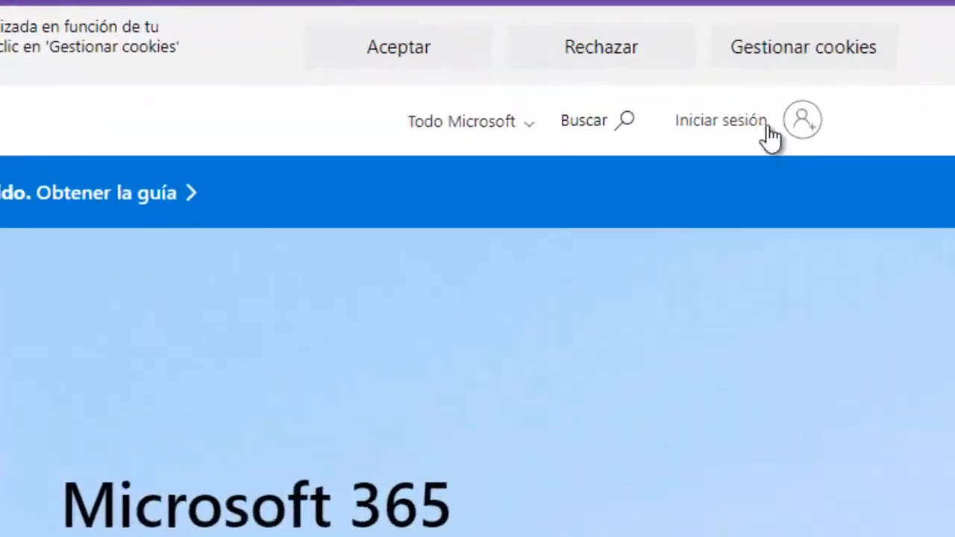
{"action": "left_click", "coordinate": [799, 94]}
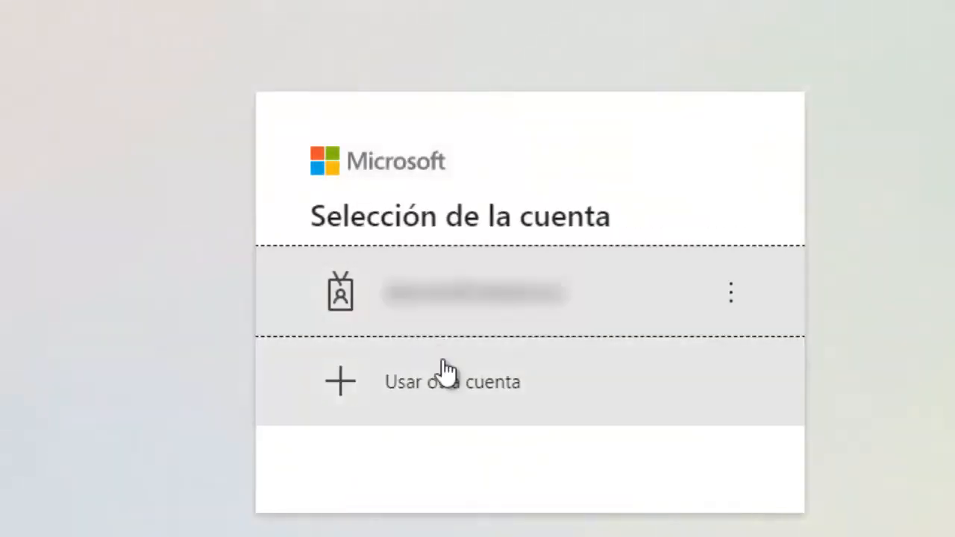
{"action": "left_click", "coordinate": [446, 379]}
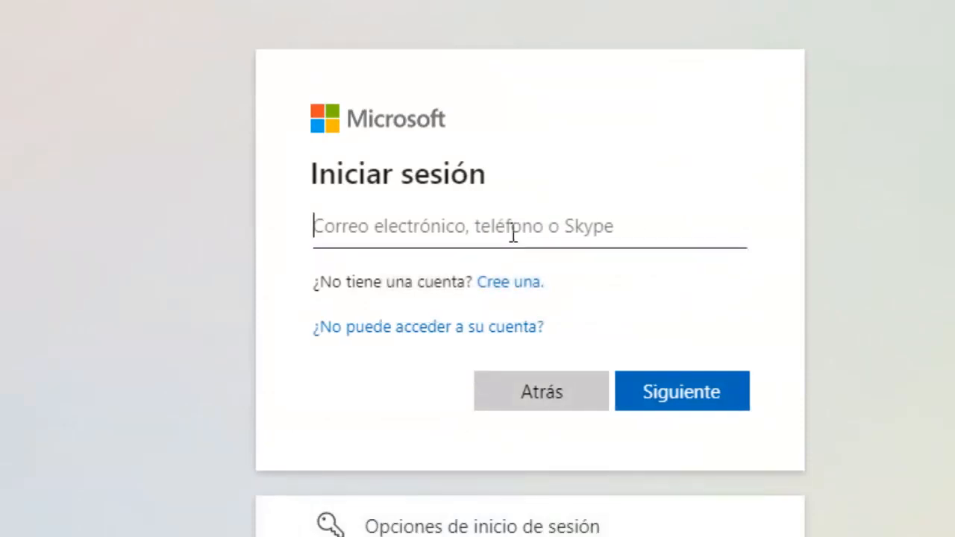
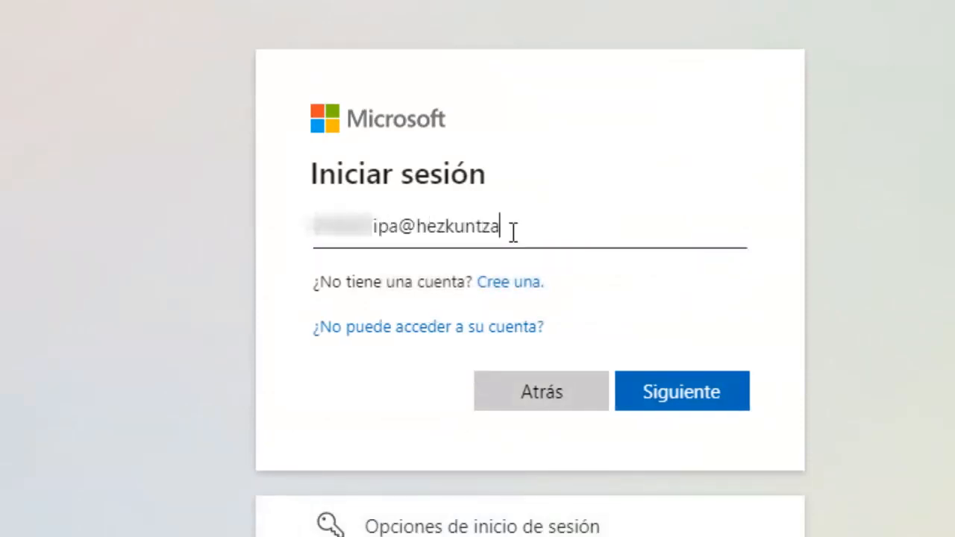
{"action": "key", "text": "Return"}
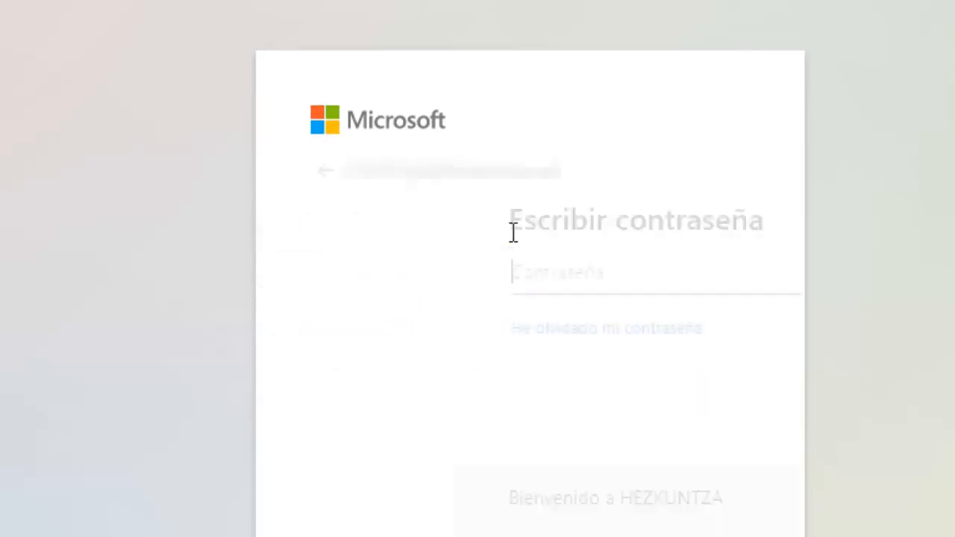
{"action": "type", "text": "••"}
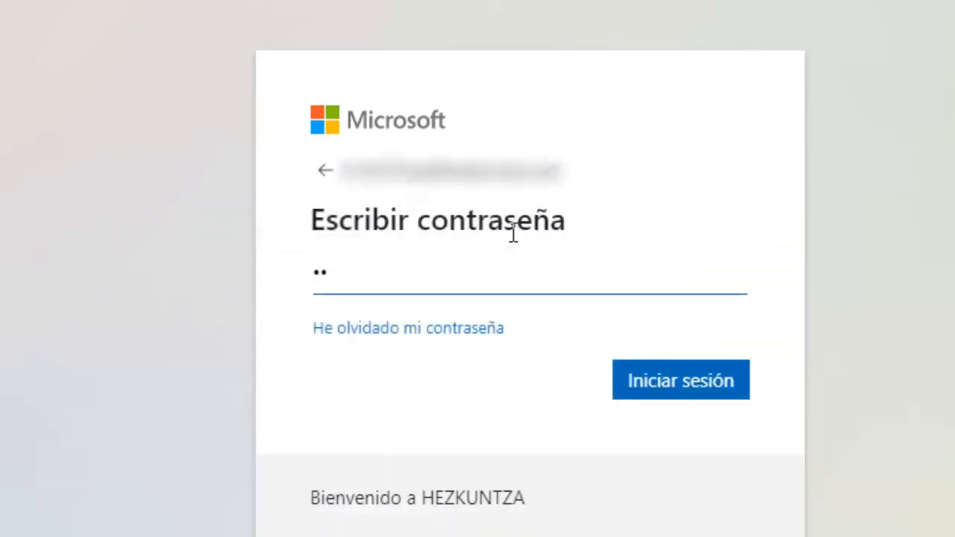
{"action": "type", "text": "•••••"}
{"action": "key", "text": "Return"}
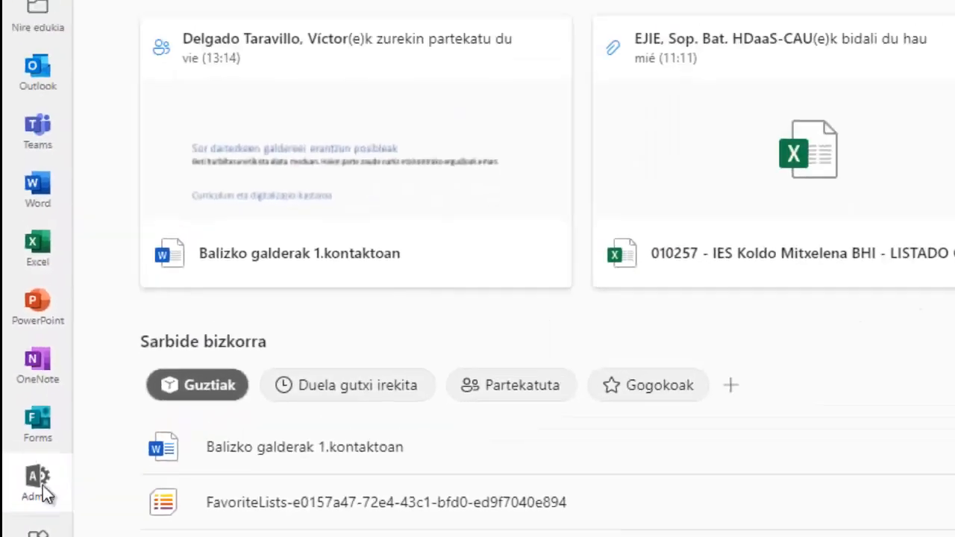
Step: Open the admin center and go to Erabiltzaileak > Erabiltzaile aktiboak
{"action": "left_click", "coordinate": [88, 421]}
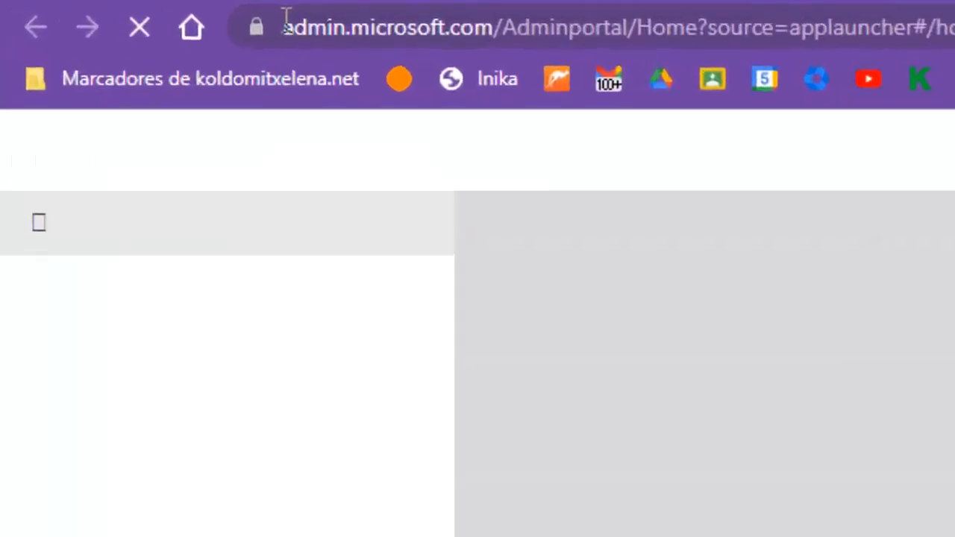
{"action": "left_click_drag", "start_coordinate": [127, 11], "coordinate": [162, 19]}
{"action": "left_click_drag", "start_coordinate": [361, 37], "coordinate": [498, 43]}
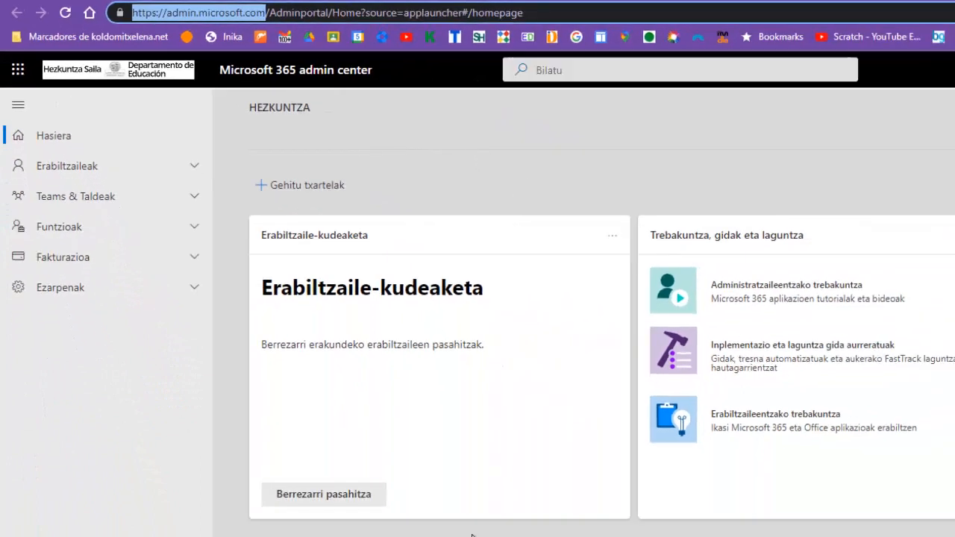
{"action": "left_click", "coordinate": [473, 534]}
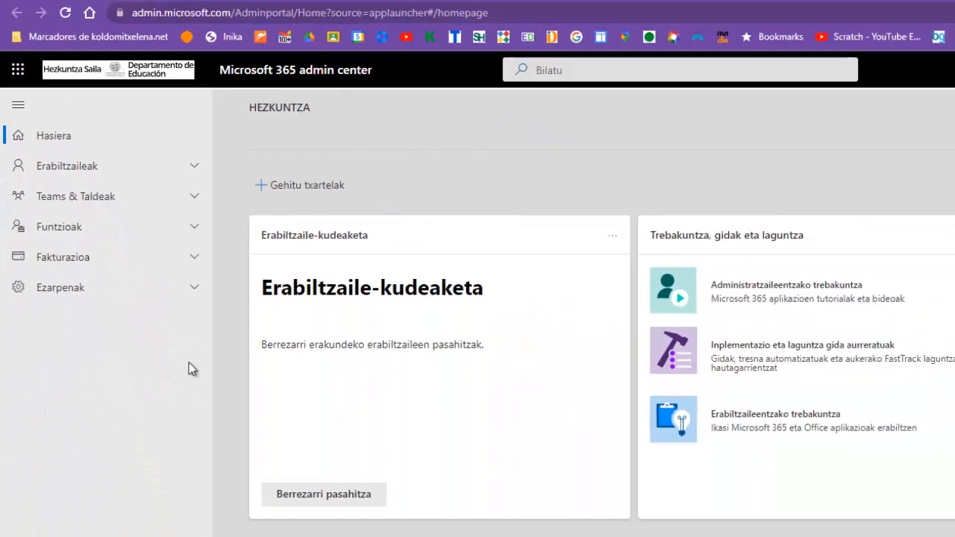
{"action": "left_click", "coordinate": [196, 173]}
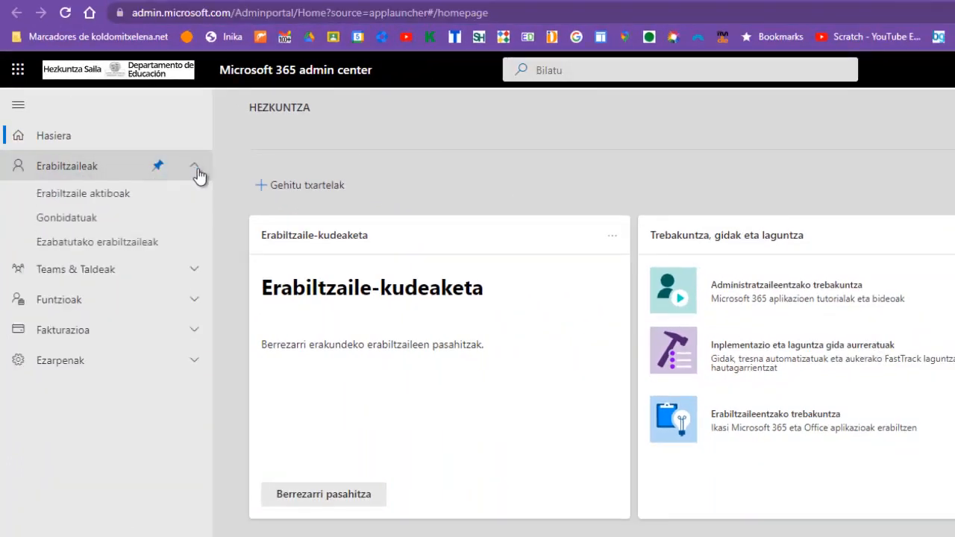
{"action": "left_click", "coordinate": [124, 200]}
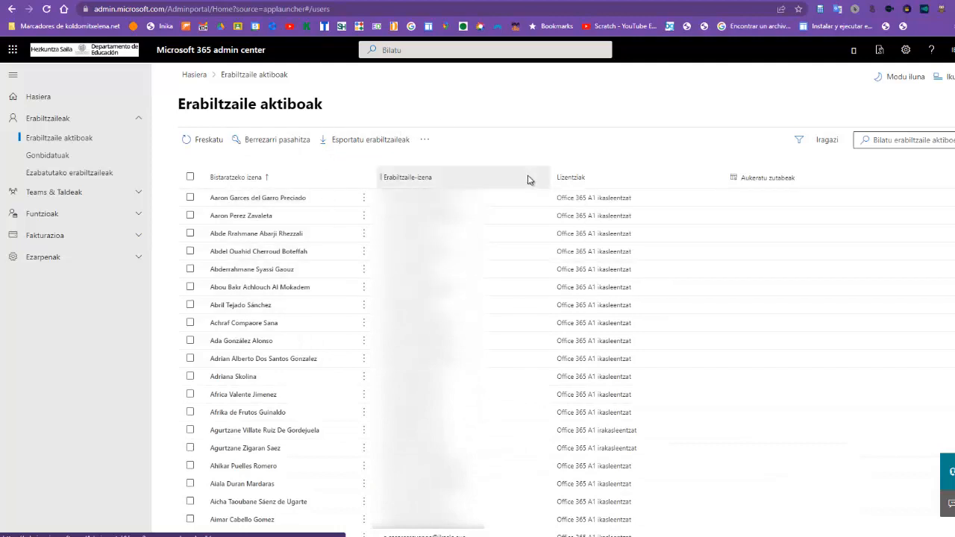
Step: Filter active users to irakasle.eus and open Berrezarri pasahitza for the first teacher listed
{"action": "left_click", "coordinate": [826, 144]}
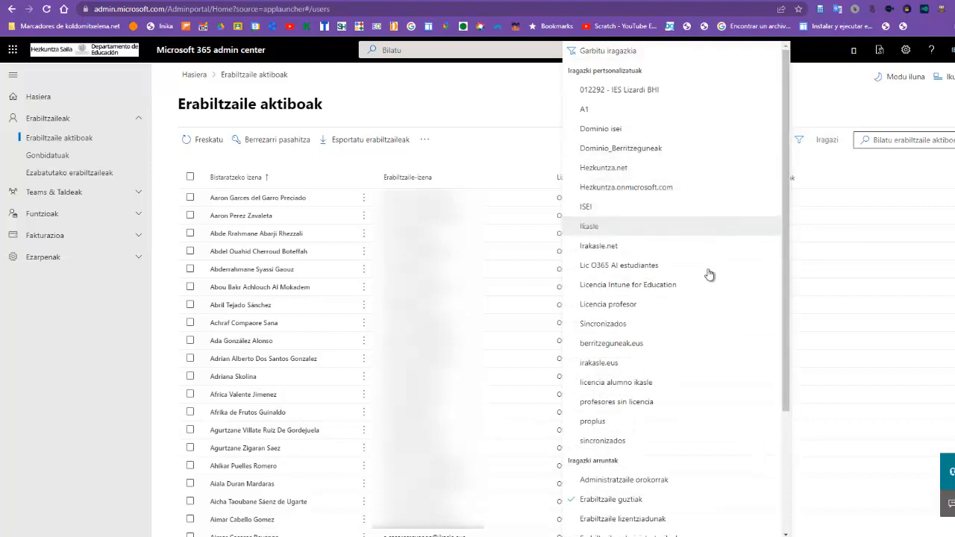
{"action": "left_click", "coordinate": [600, 364]}
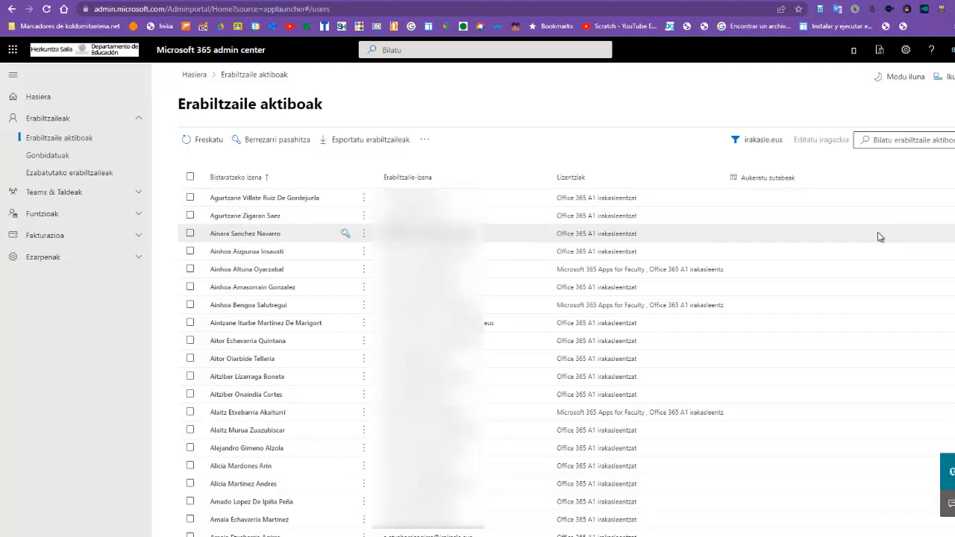
{"action": "left_click", "coordinate": [345, 199]}
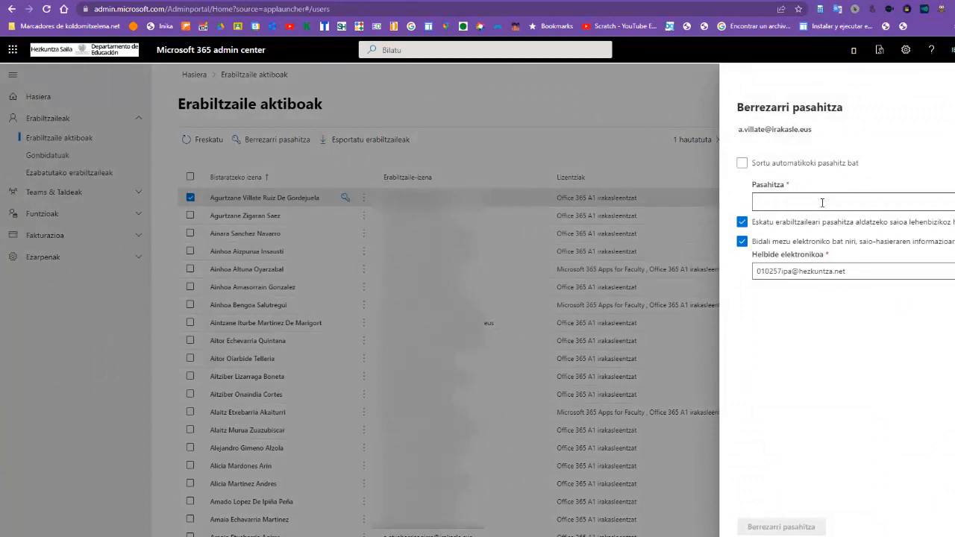
Step: Select and deselect the notification e-mail in the Berrezarri pasahitza panel without completing the reset
{"action": "left_click", "coordinate": [817, 202]}
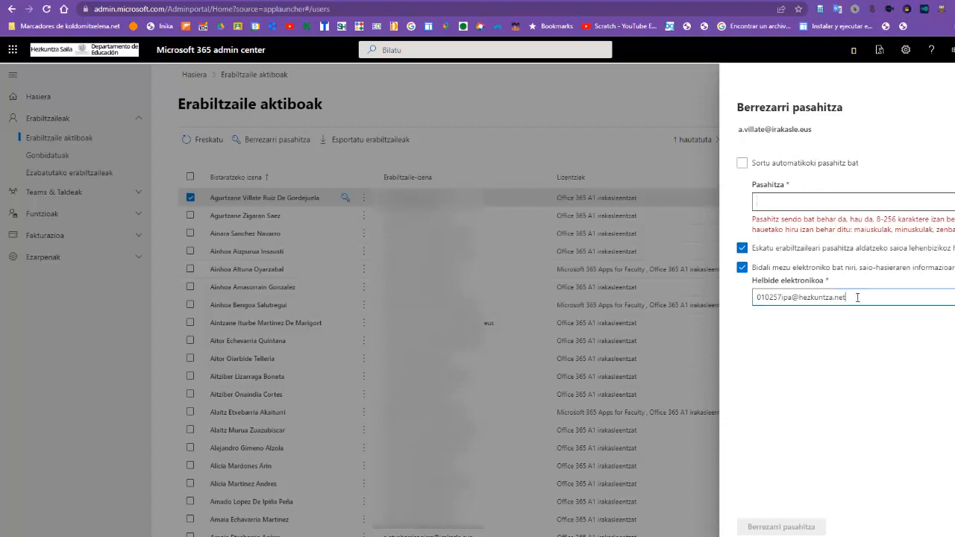
{"action": "left_click_drag", "start_coordinate": [858, 297], "coordinate": [741, 302]}
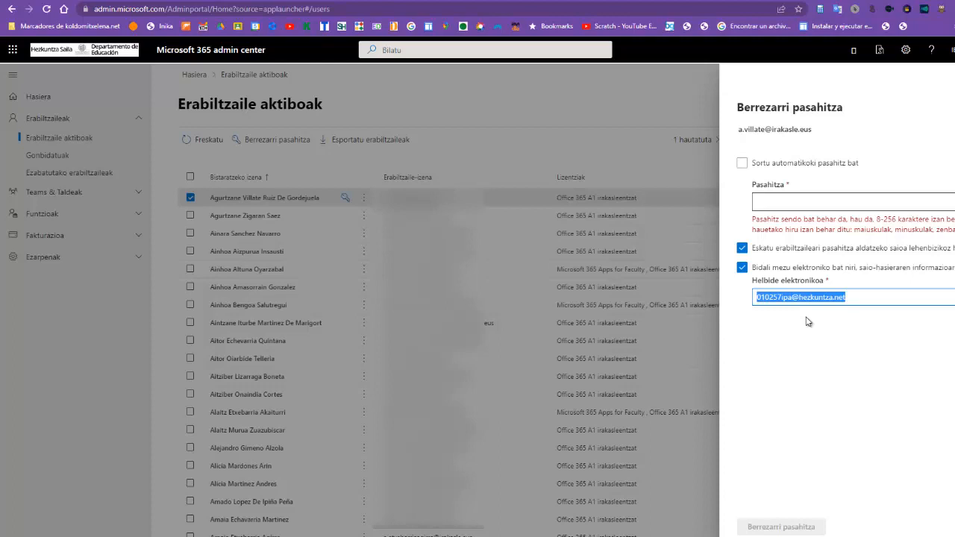
{"action": "left_click", "coordinate": [846, 344]}
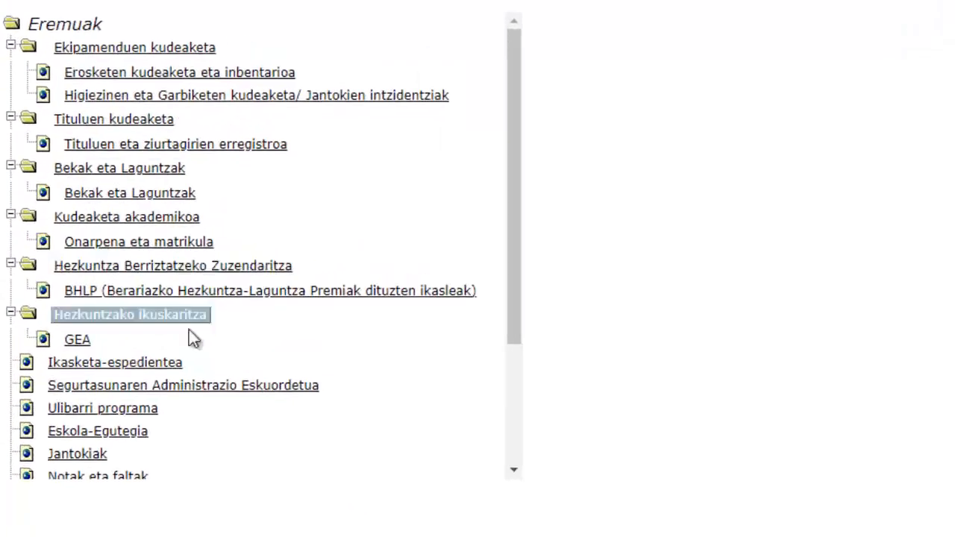
Step: Go to Segurtasunaren Administrazio Eskuordetua > Office365/Gsuite Kudeak. > Irakasleen posta-kontua
{"action": "left_click", "coordinate": [222, 398]}
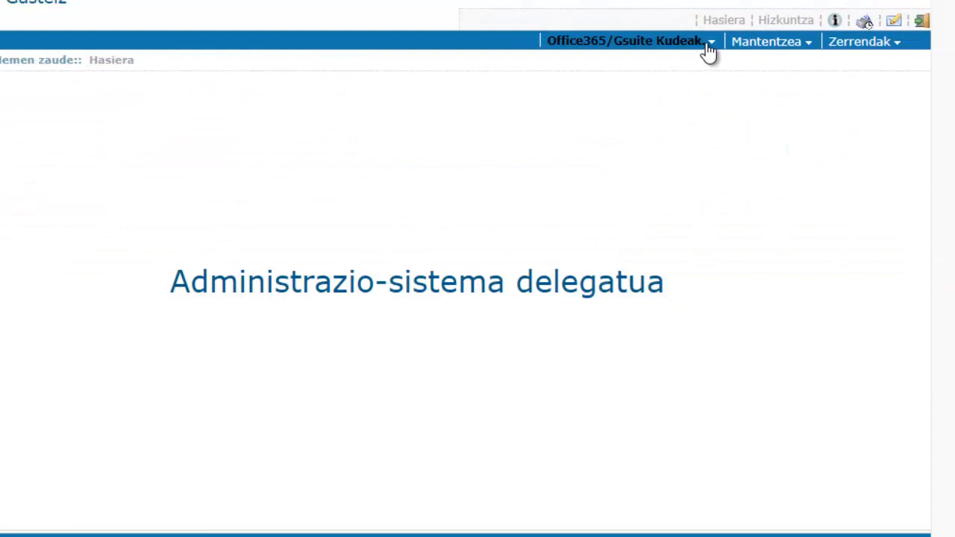
{"action": "left_click", "coordinate": [707, 51]}
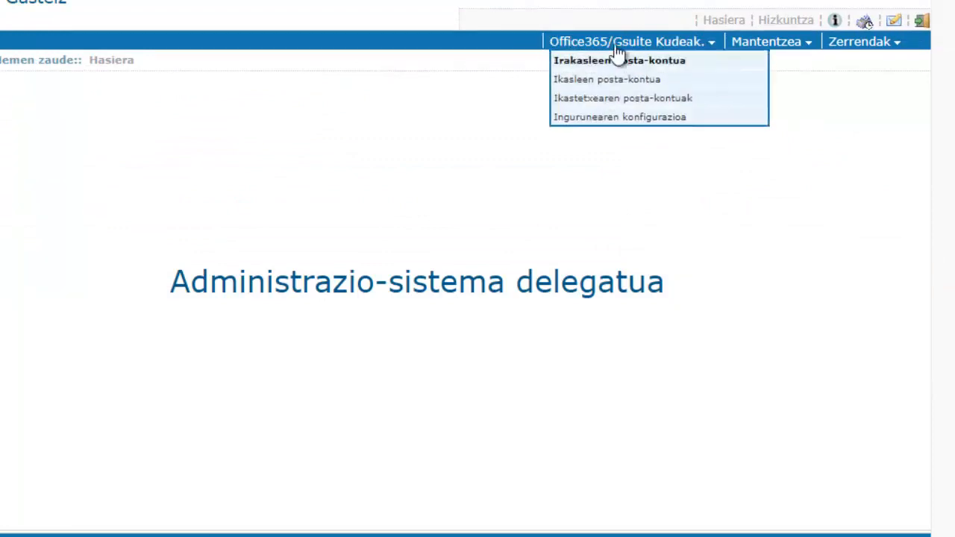
{"action": "left_click", "coordinate": [662, 64]}
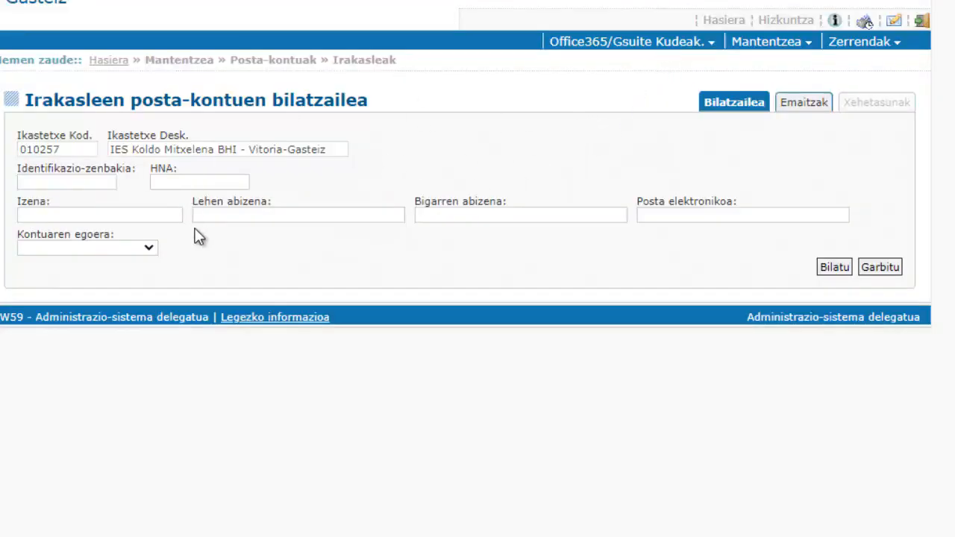
Step: Run a search with empty surname fields, listing all 119 teacher accounts for centre 010257
{"action": "left_click", "coordinate": [357, 211]}
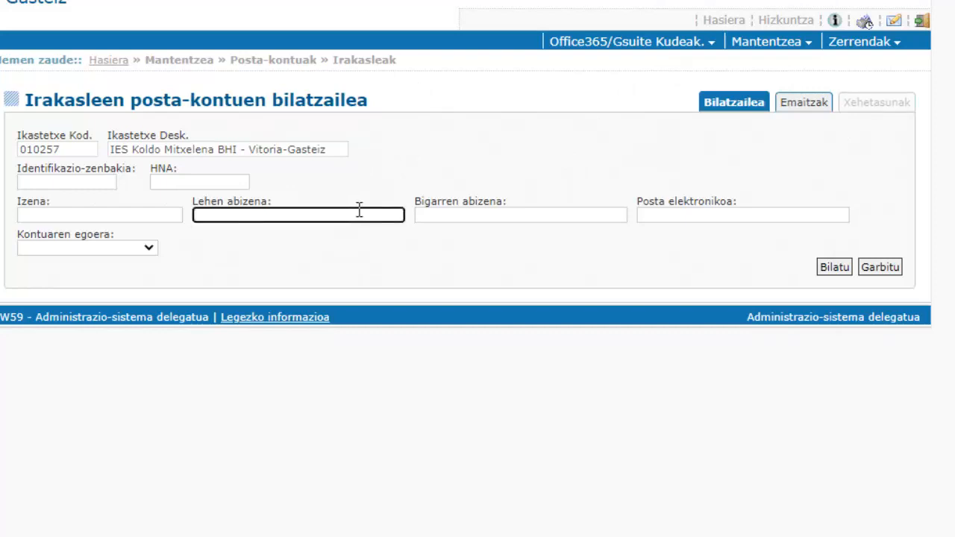
{"action": "left_click", "coordinate": [527, 215]}
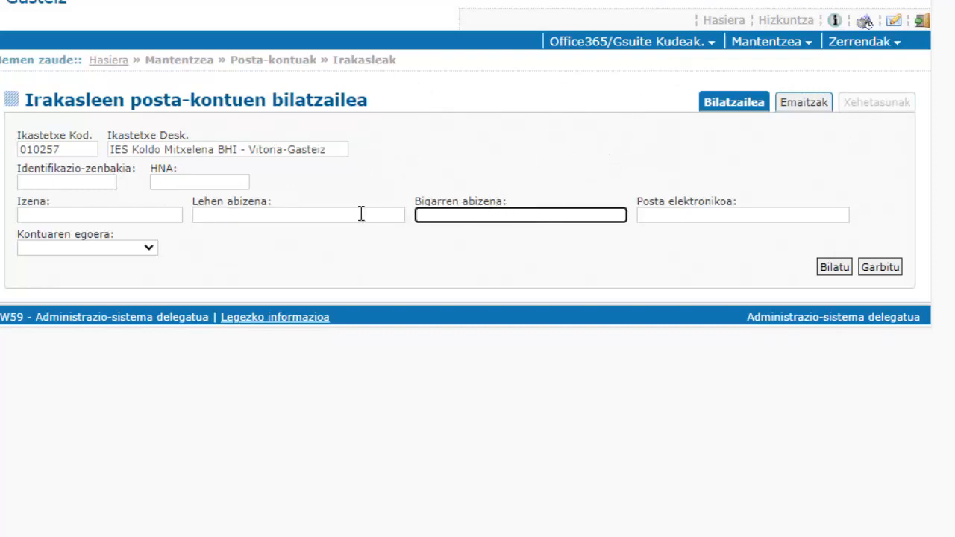
{"action": "left_click", "coordinate": [806, 108]}
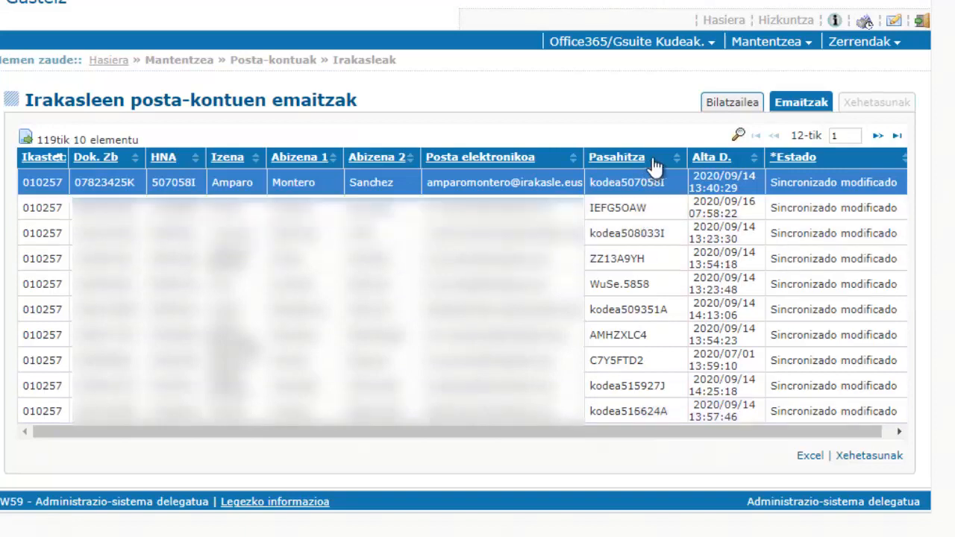
Step: Export the teacher account results to Excel and return to the Bilatzailea search form
{"action": "left_click", "coordinate": [735, 103]}
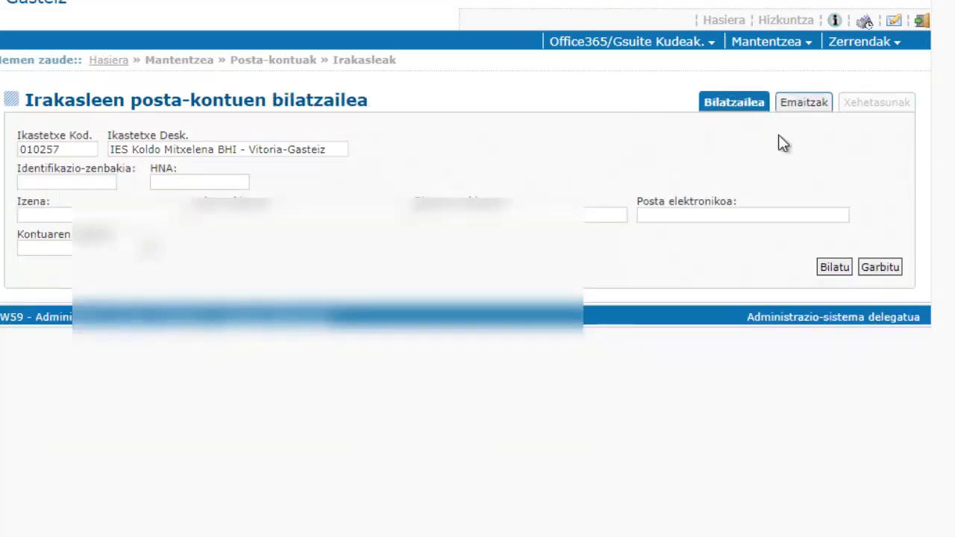
{"action": "left_click", "coordinate": [804, 103]}
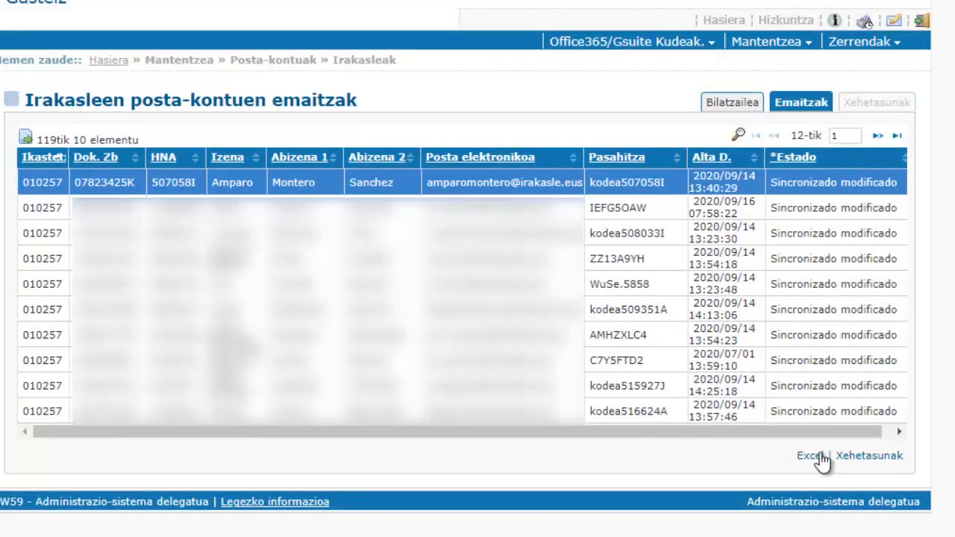
{"action": "left_click", "coordinate": [810, 457]}
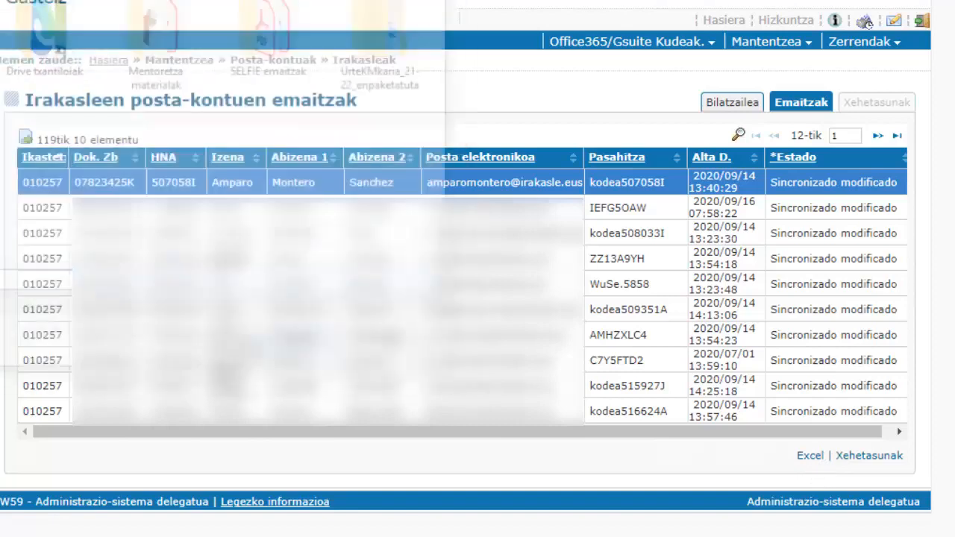
{"action": "left_click", "coordinate": [737, 106]}
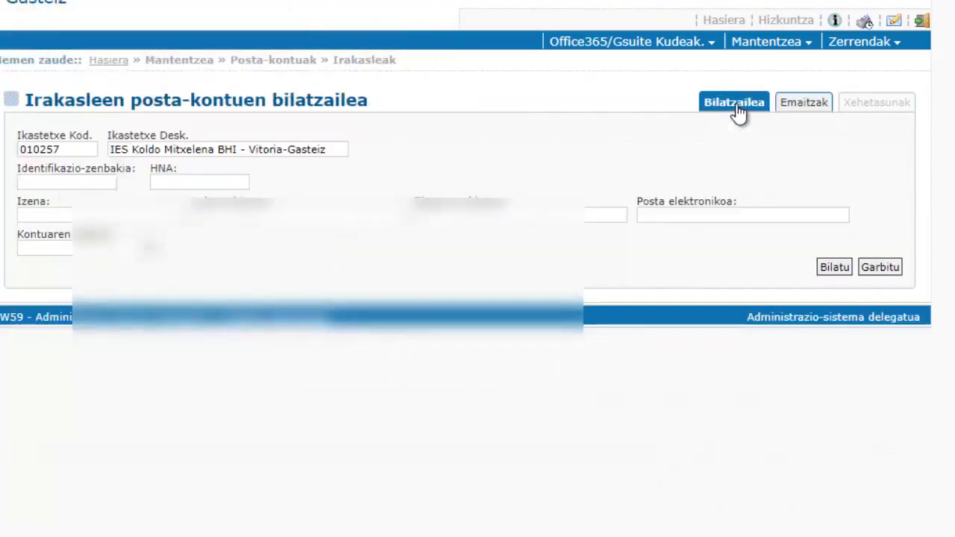
{"action": "left_click", "coordinate": [304, 214]}
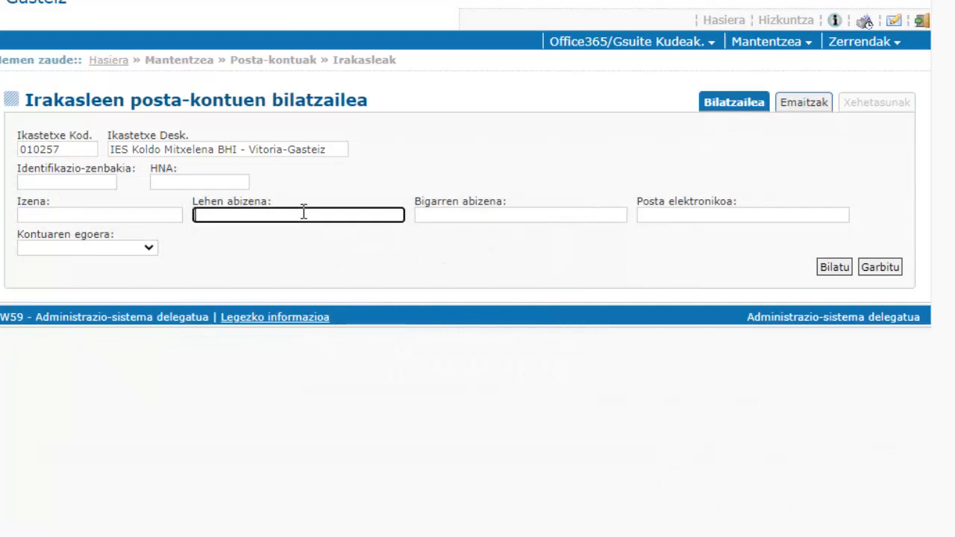
Step: Search by the teacher's first surname in Lehen abizena, returning a single account
{"action": "type", "text": "alijostes"}
{"action": "left_click", "coordinate": [833, 266]}
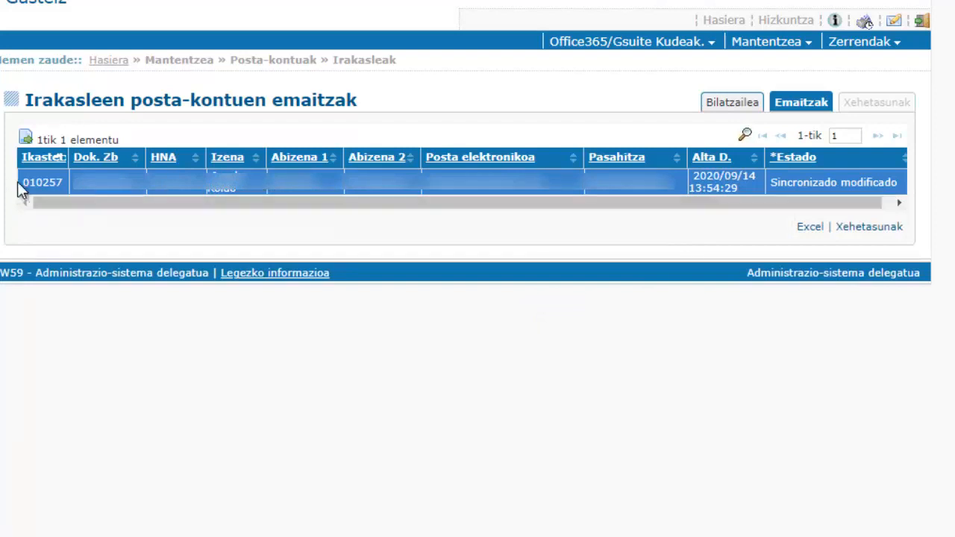
Step: Open the teacher's Xehetasunak and confirm Pasahitza berregitea, leaving status Pendiente de modificar
{"action": "left_click", "coordinate": [887, 230]}
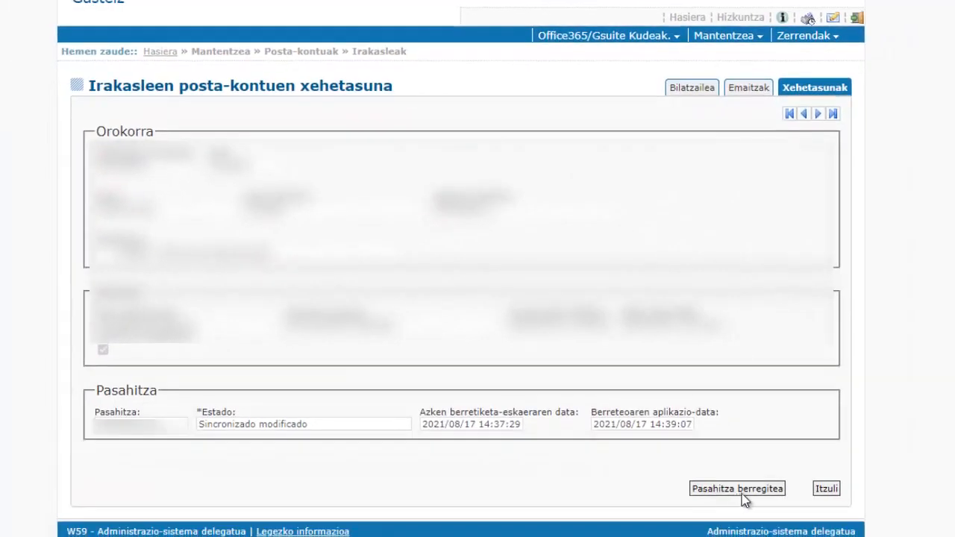
{"action": "left_click", "coordinate": [742, 494]}
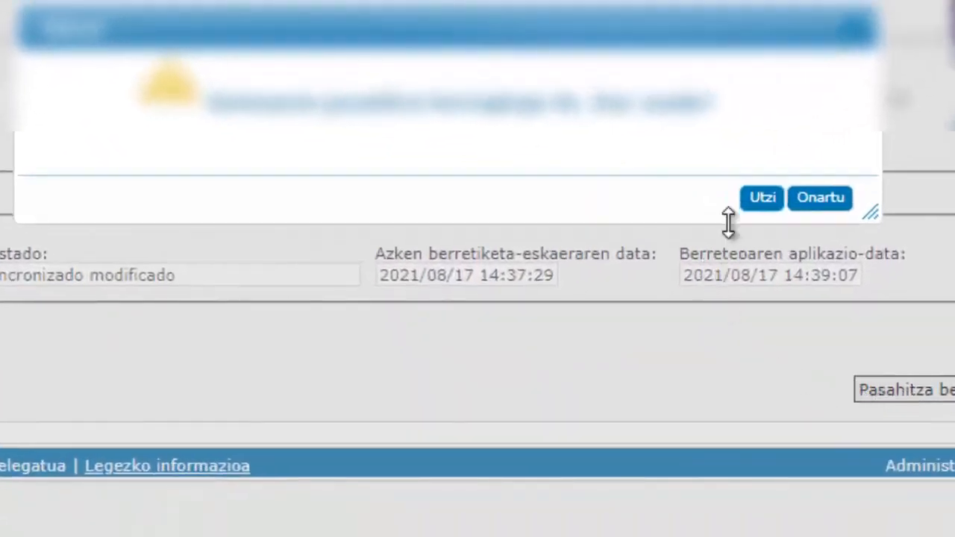
{"action": "left_click", "coordinate": [828, 200]}
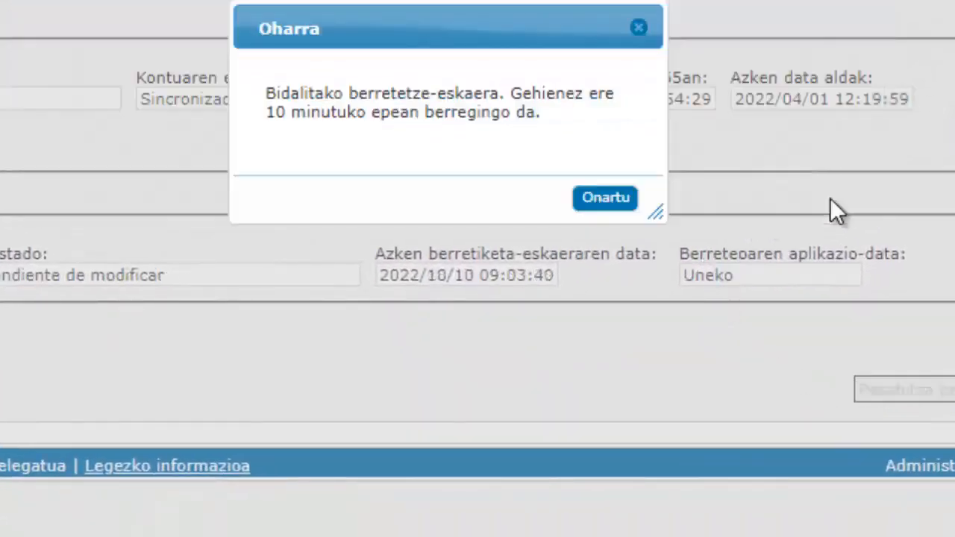